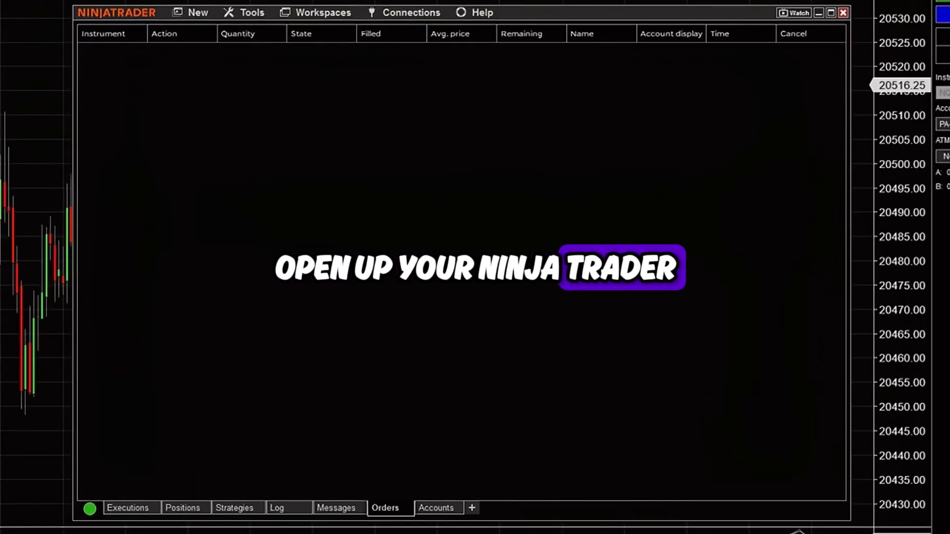
# - Create a new chart for the NQ DEC24 futures instrument and switch its price scale from fixed to automatic
pyautogui.click(192, 13)
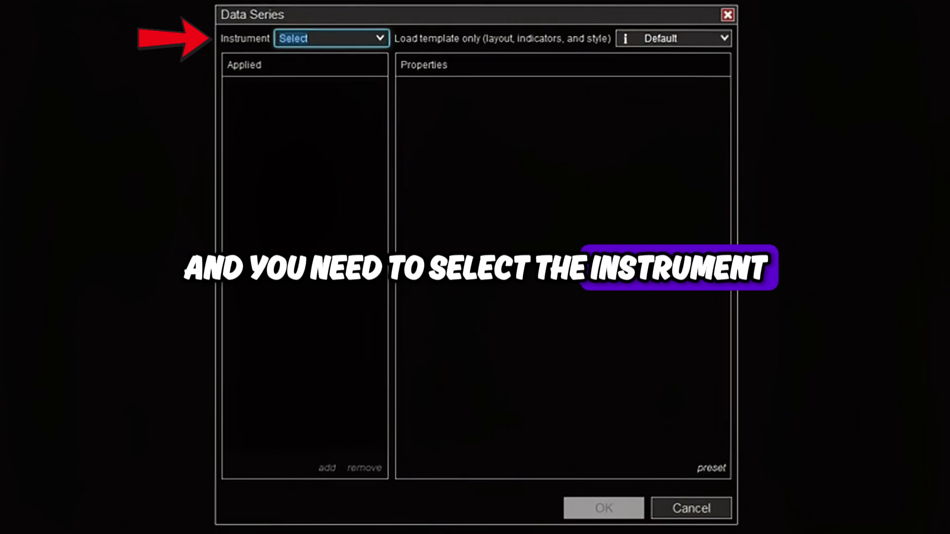
pyautogui.write('NQ')
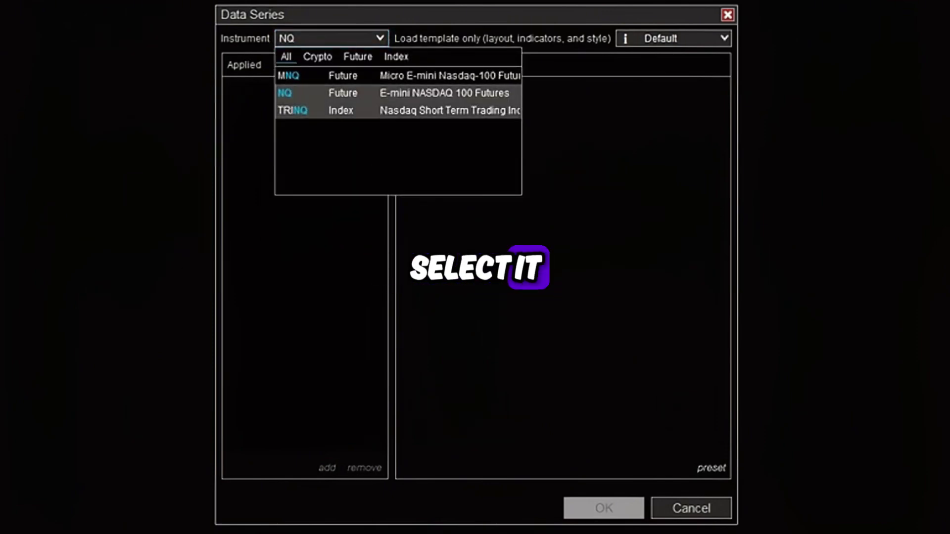
pyautogui.click(396, 93)
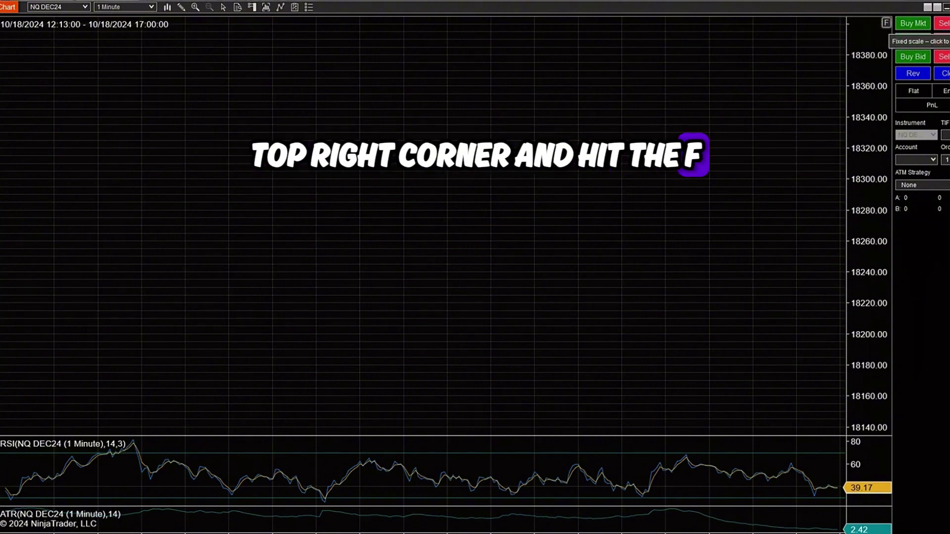
pyautogui.click(886, 23)
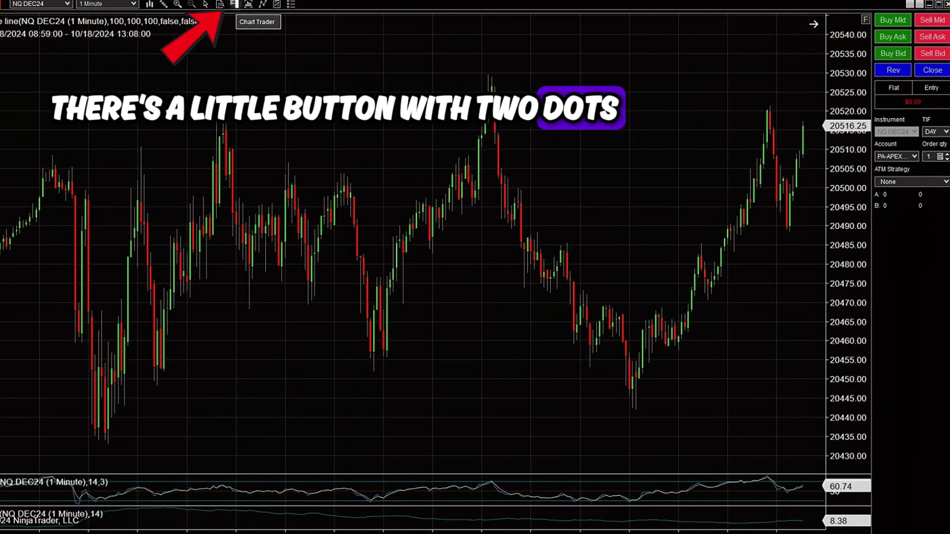
# - Show Chart Trader on the NQ chart and start a Custom ATM strategy
pyautogui.click(234, 4)
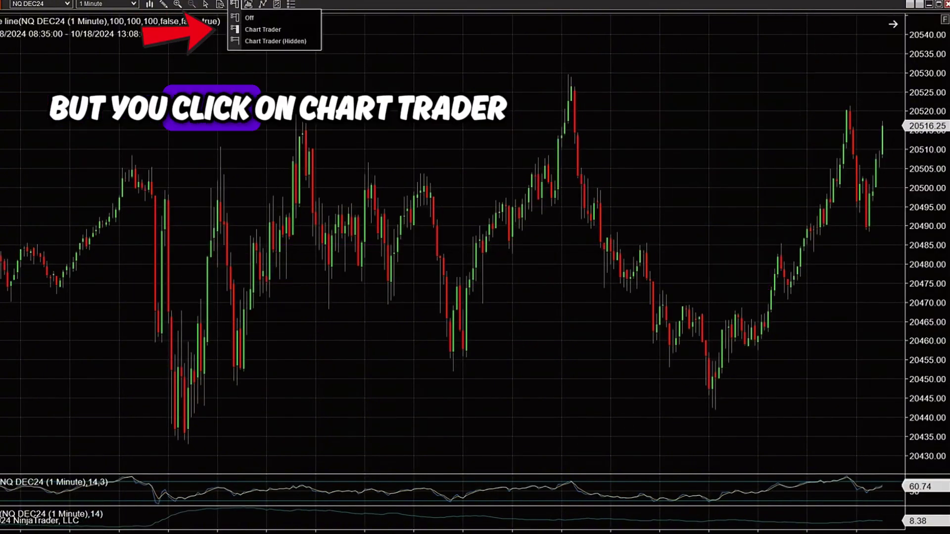
pyautogui.click(263, 29)
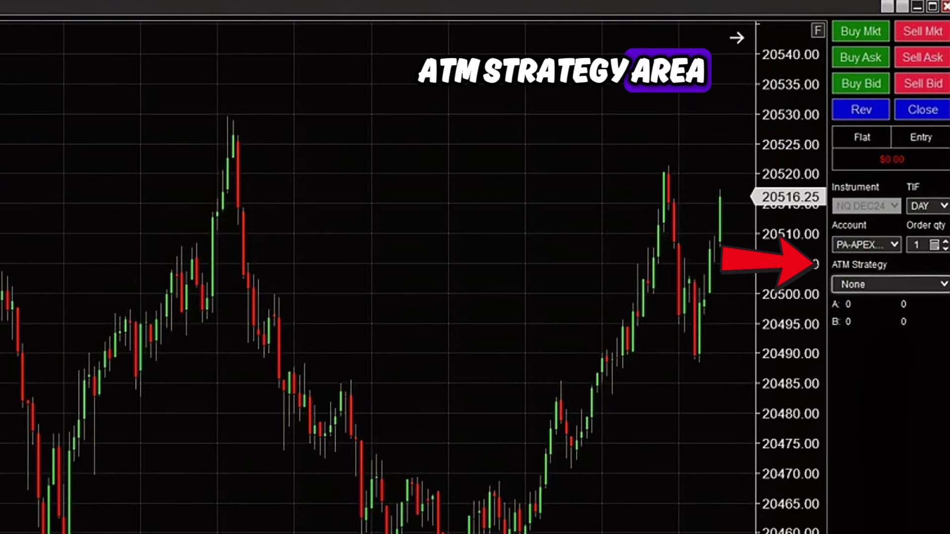
pyautogui.click(890, 285)
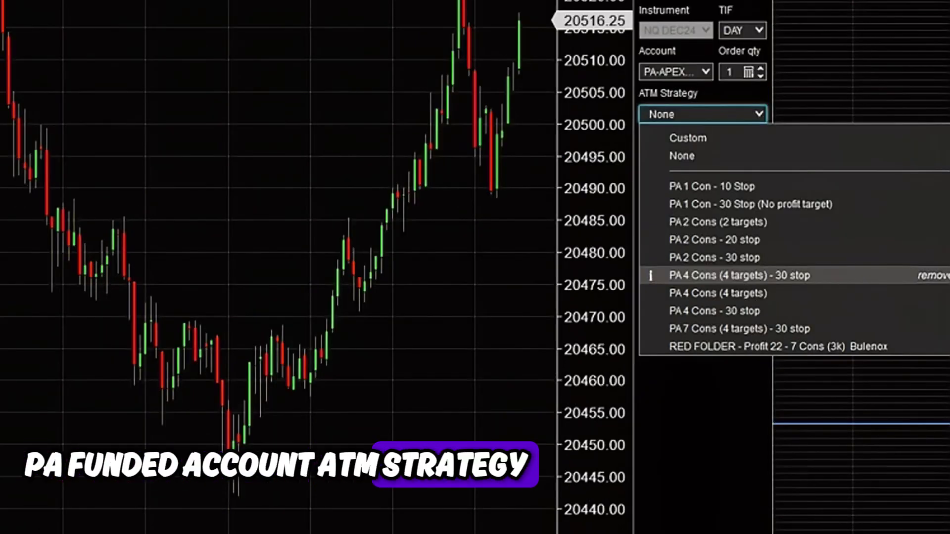
pyautogui.click(658, 138)
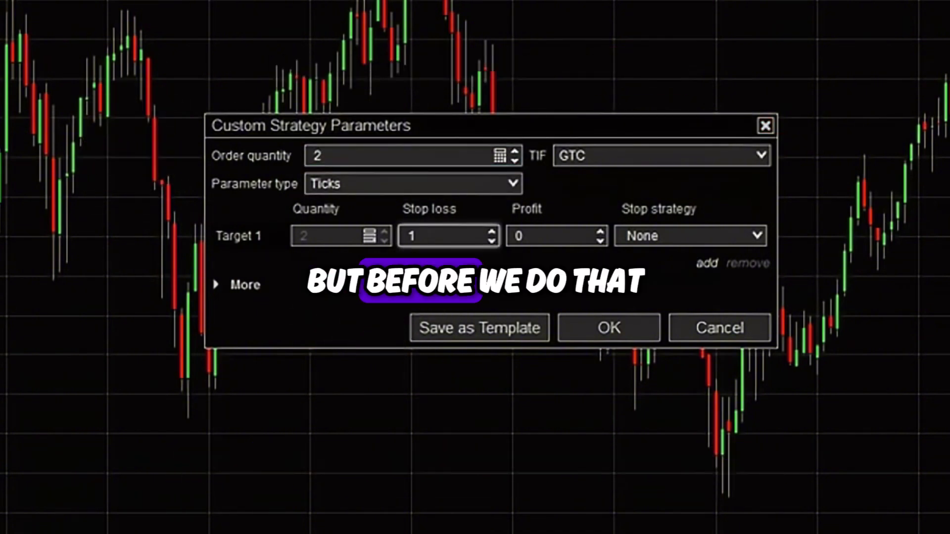
# - Add a second target to the custom strategy and set Target 1's quantity to 1
pyautogui.click(707, 263)
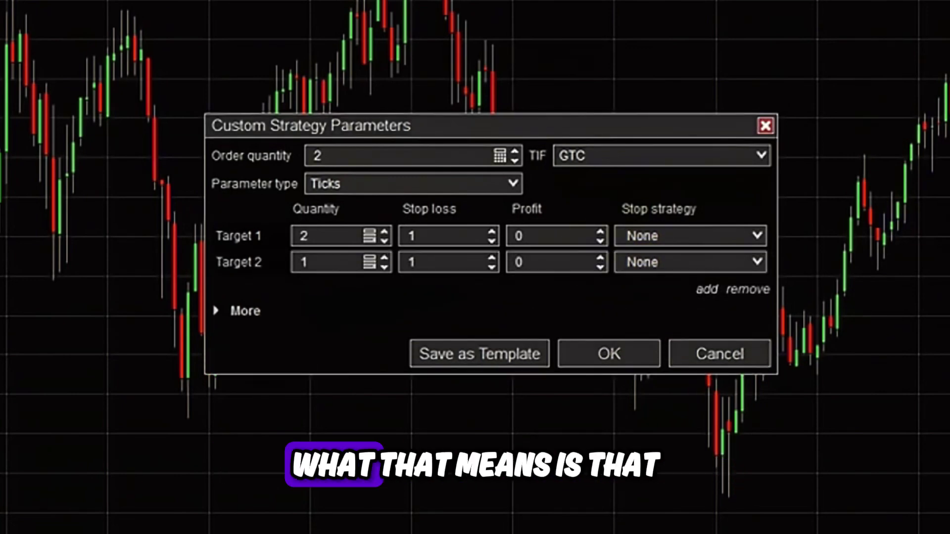
pyautogui.click(326, 262)
pyautogui.click(443, 263)
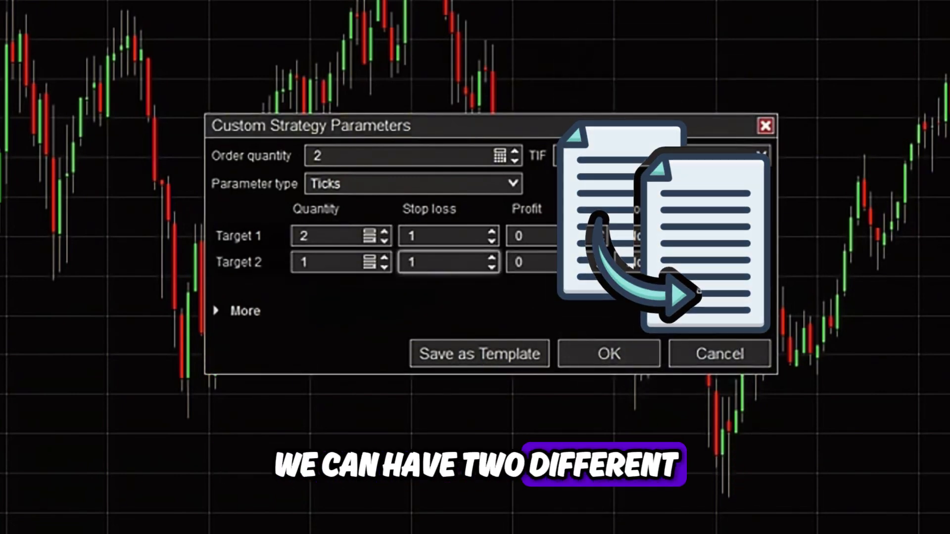
pyautogui.click(326, 236)
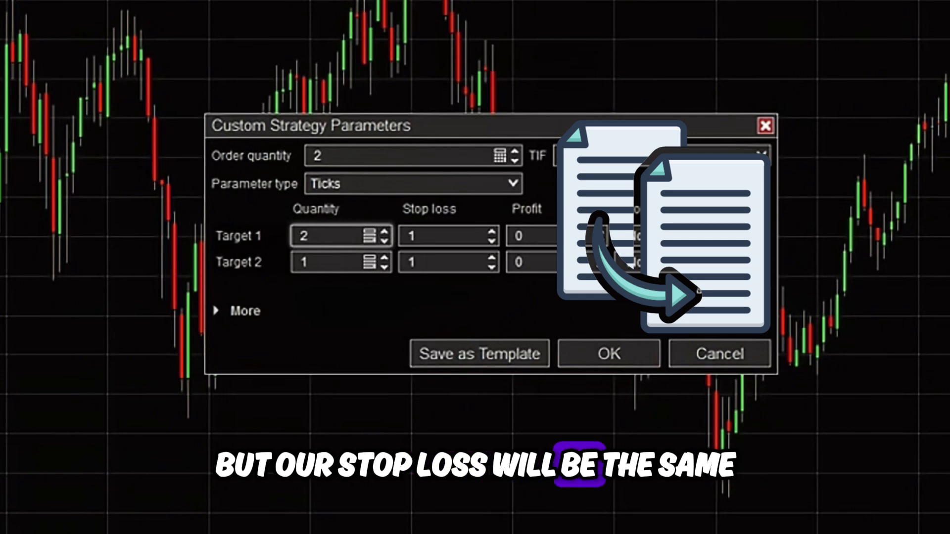
pyautogui.press('BackSpace')
pyautogui.write('1')
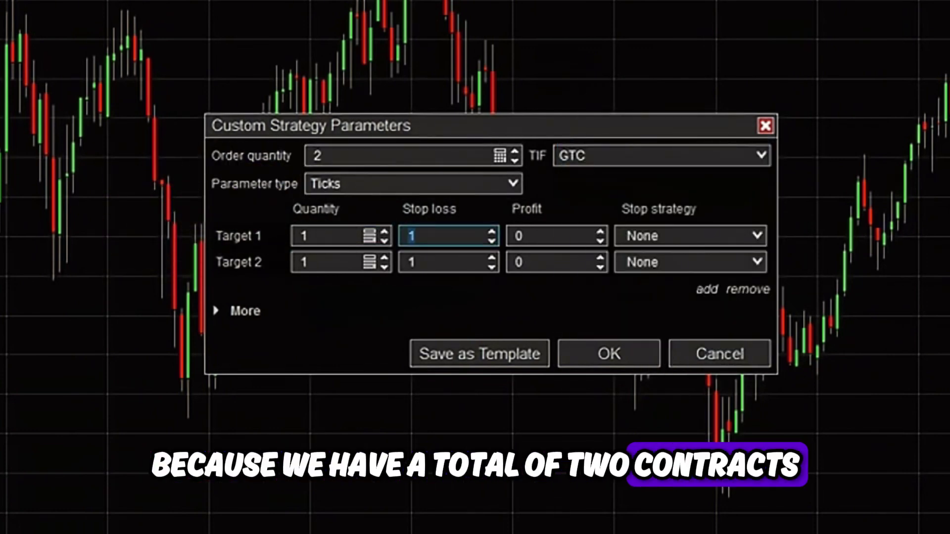
pyautogui.write('40')
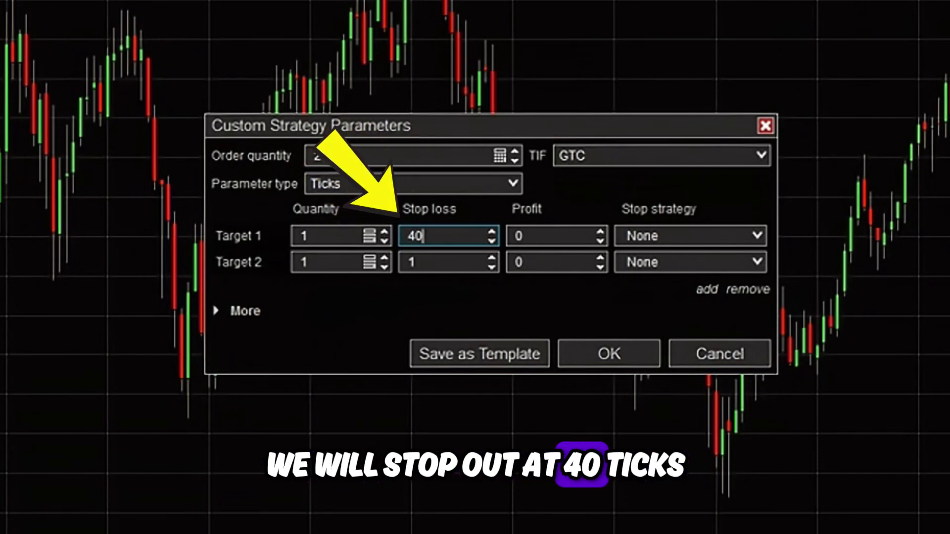
# - Set the stop loss to 40 ticks on both targets, with profit of 60 for Target 1 and 80 for Target 2
pyautogui.press('Tab')
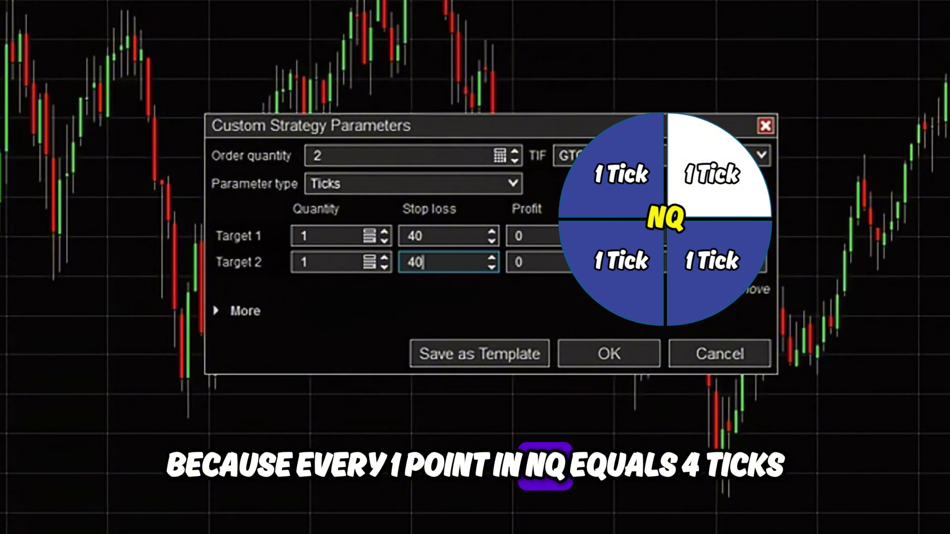
pyautogui.click(545, 236)
pyautogui.press('BackSpace')
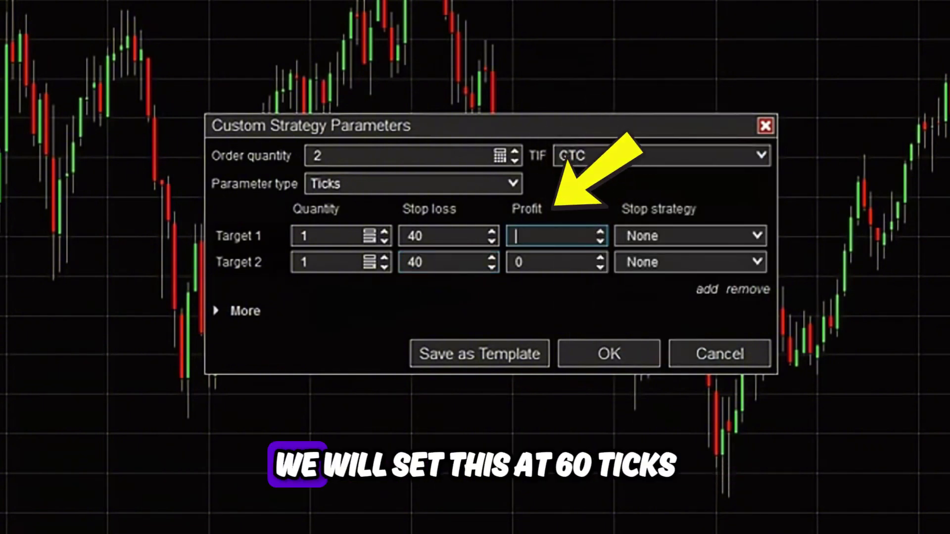
pyautogui.write('60')
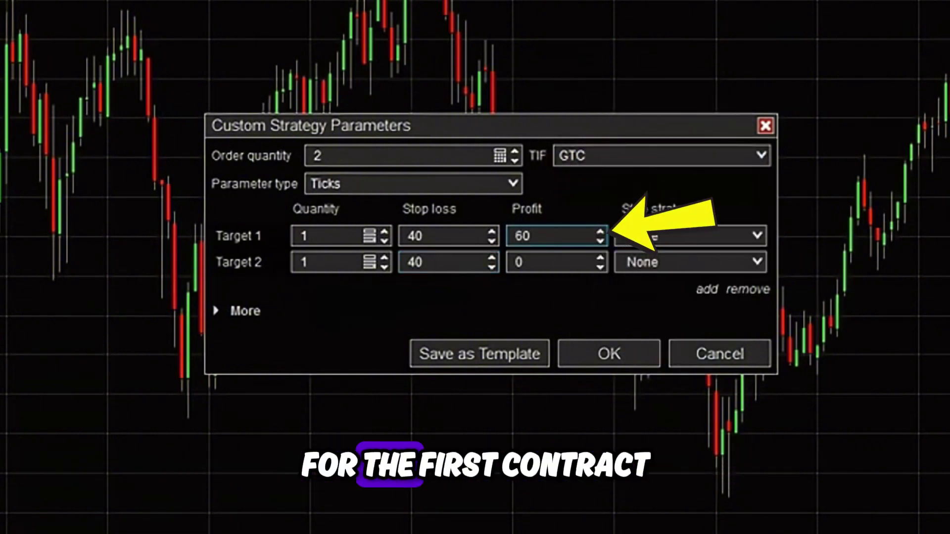
pyautogui.doubleClick(519, 262)
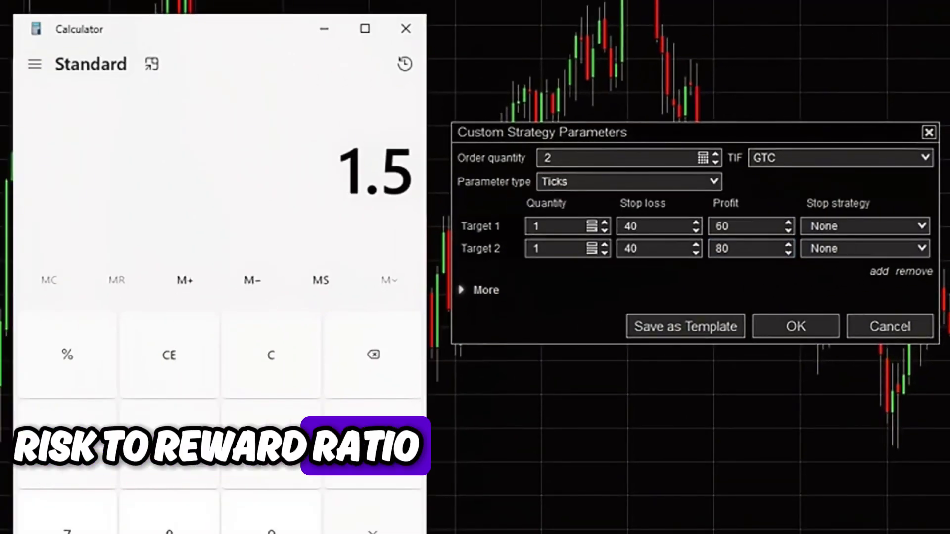
# - Switch to Calculator and enter 40, 10, 15 and 20 in turn to illustrate the risk and reward, clearing each value
pyautogui.write('40')
pyautogui.press('Escape')
pyautogui.write('10')
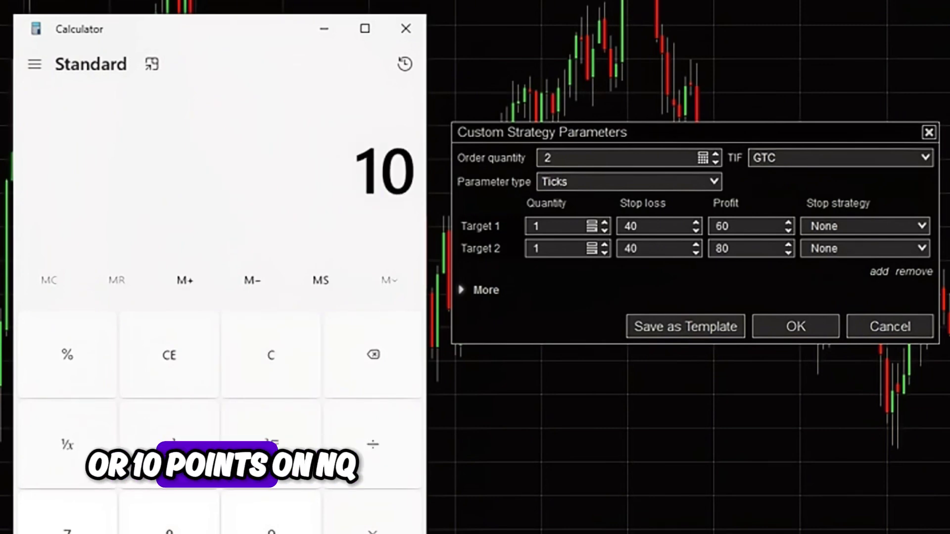
pyautogui.press('Escape')
pyautogui.write('15')
pyautogui.press('Escape')
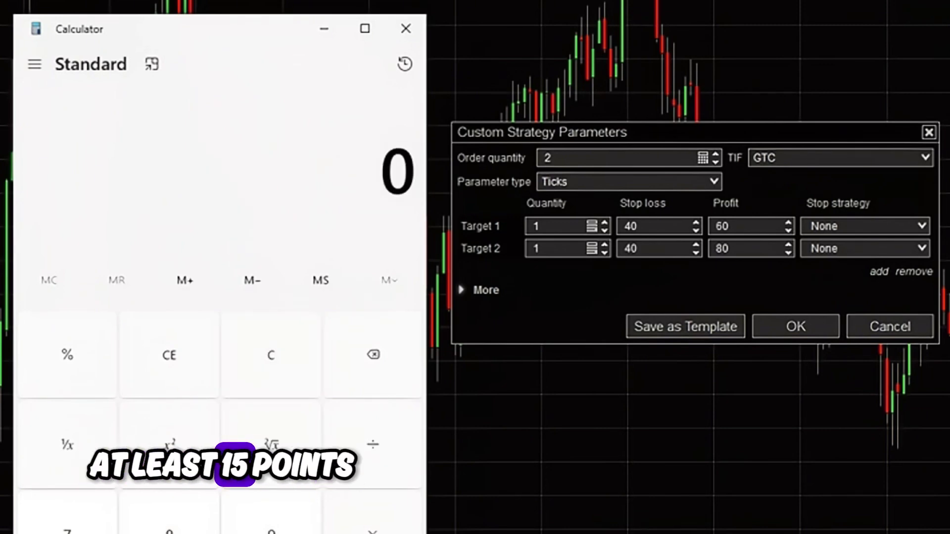
pyautogui.write('20')
pyautogui.press('Escape')
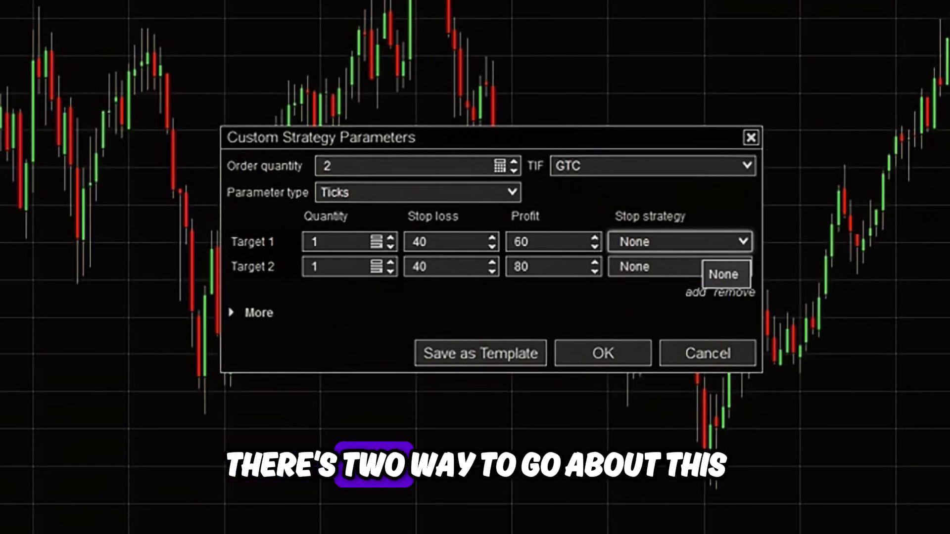
# - Define a custom stop strategy for Target 1 with an Auto Breakeven profit trigger of 20 ticks plus 2
pyautogui.click(553, 242)
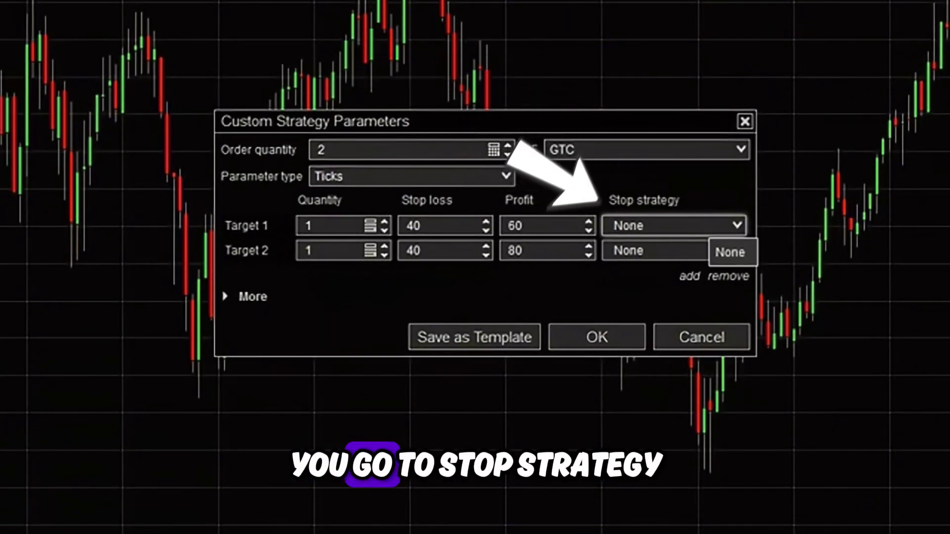
pyautogui.click(707, 227)
pyautogui.click(660, 246)
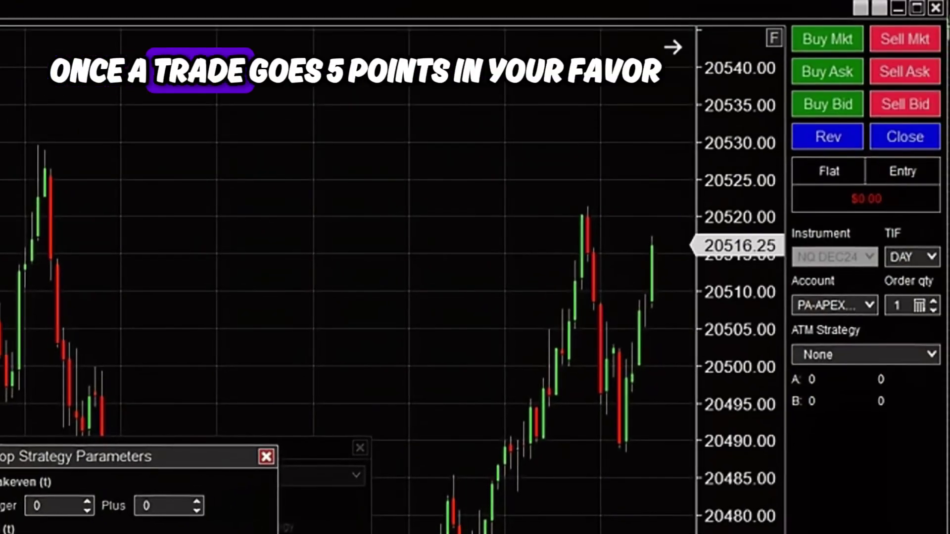
pyautogui.write('20')
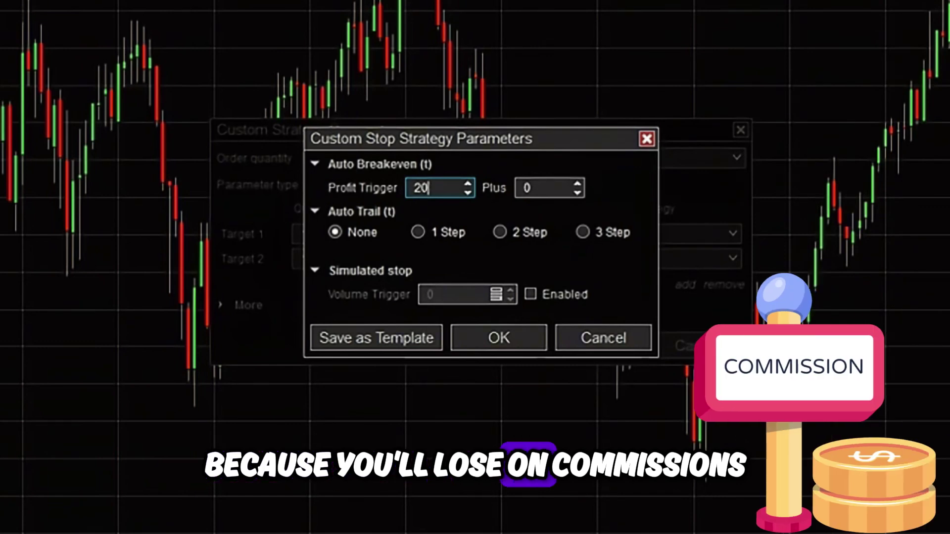
pyautogui.press('Tab')
pyautogui.write('2')
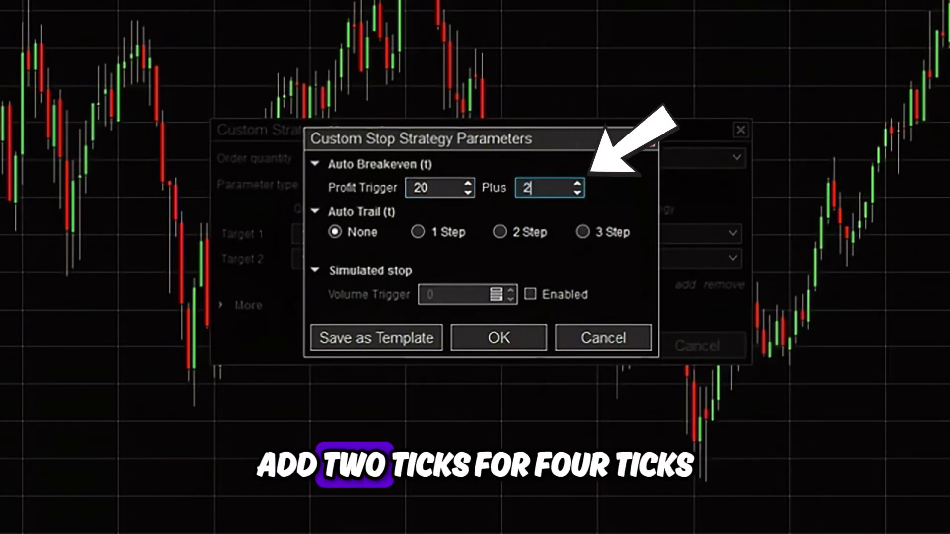
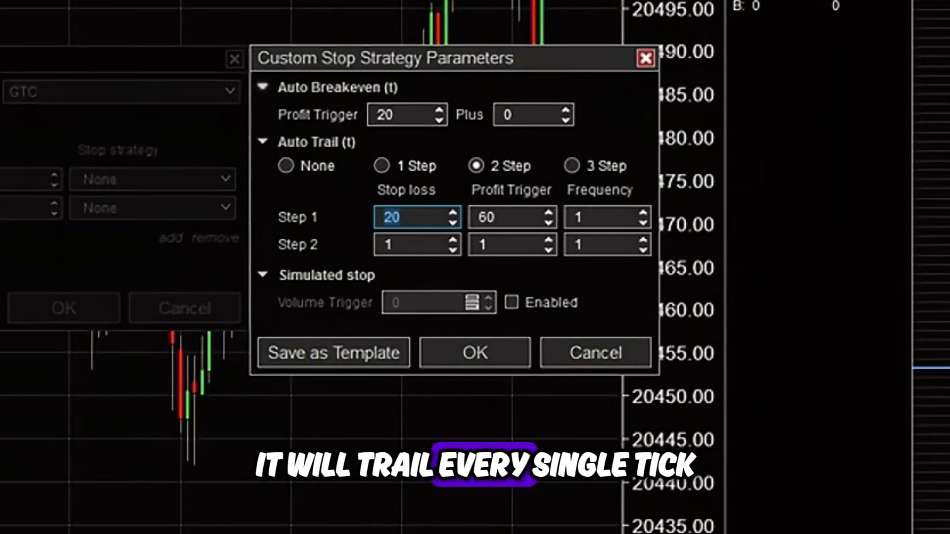
# - Switch Auto Trail to 1 Step and save the stop strategy as the template "15 Profit (AT + BE)", applying it to Target 1
pyautogui.click(402, 217)
pyautogui.click(382, 166)
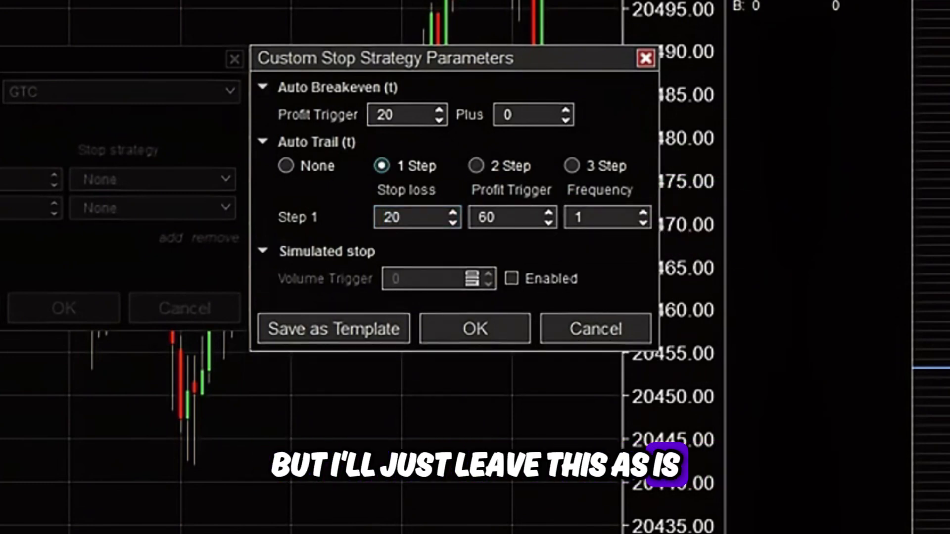
pyautogui.click(334, 329)
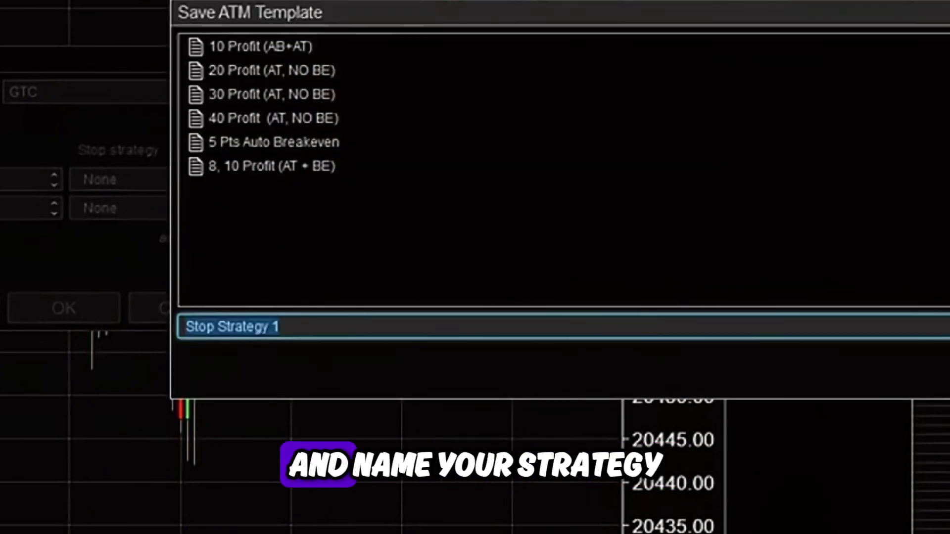
pyautogui.write('15 Prof')
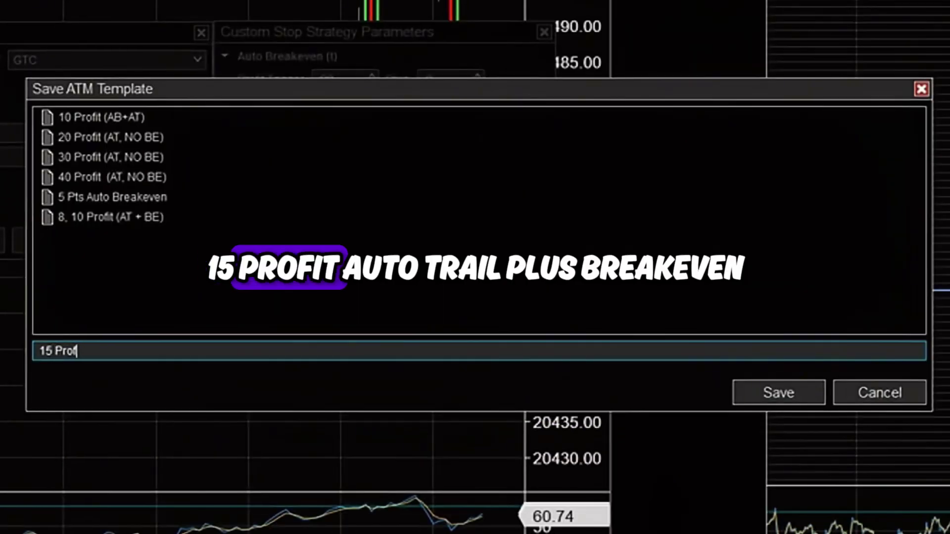
pyautogui.write('it (AT + BE)')
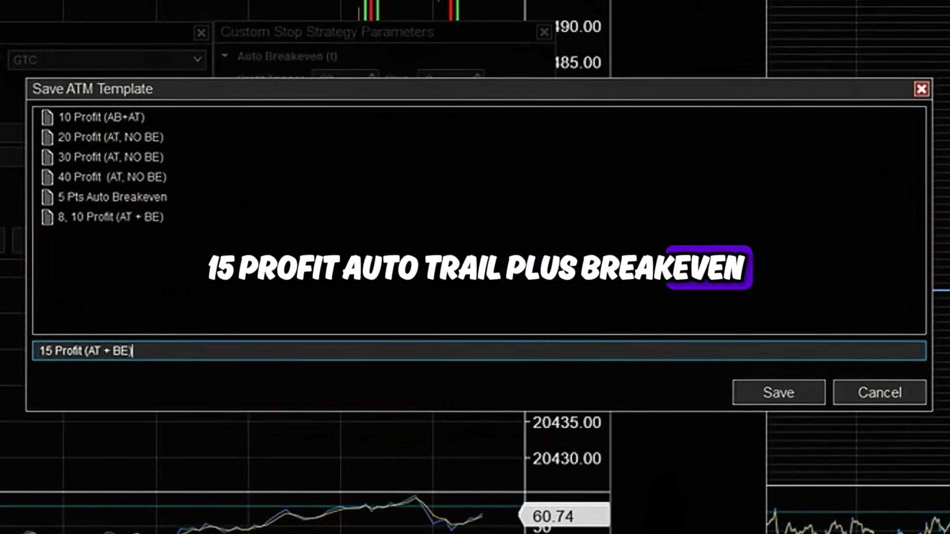
pyautogui.press('Return')
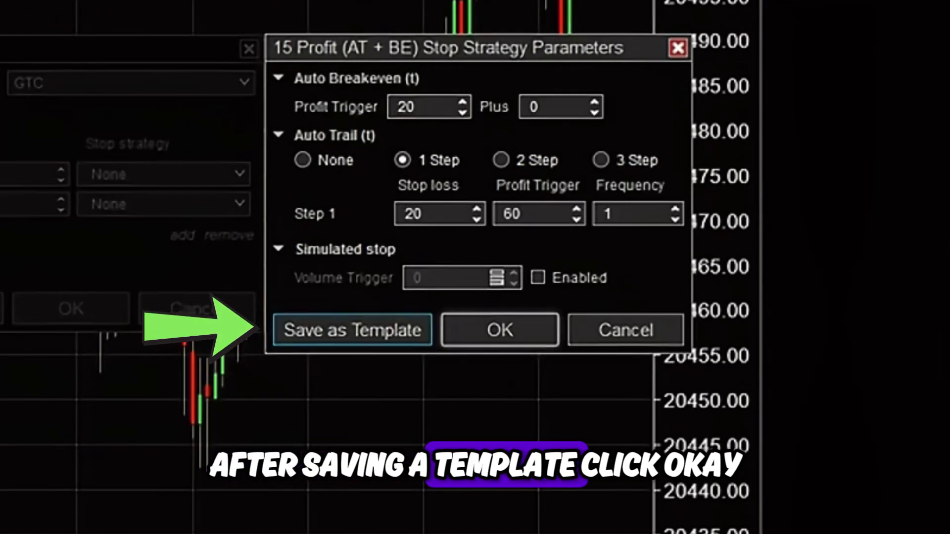
pyautogui.click(499, 330)
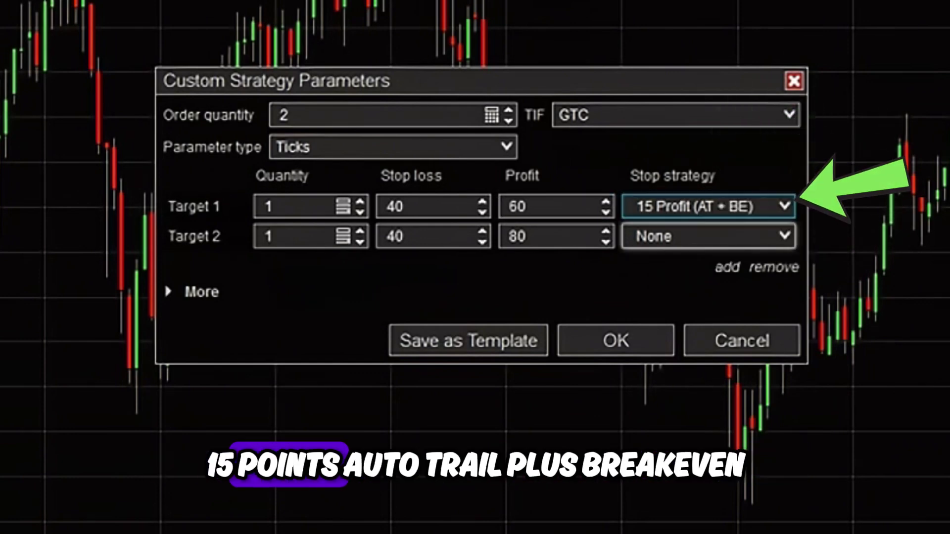
# - Set the profit to 0 ticks on both Target 1 and Target 2 of the custom strategy
pyautogui.click(518, 206)
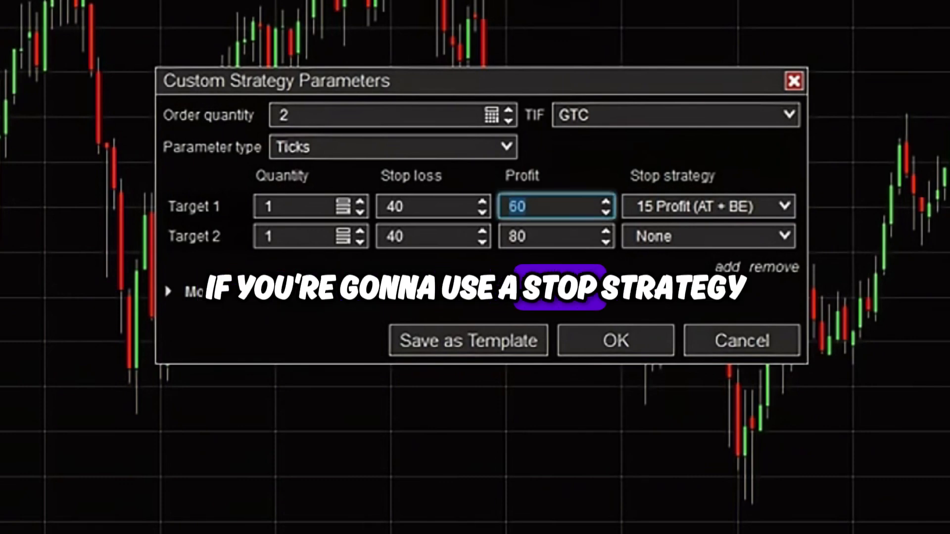
pyautogui.write('0')
pyautogui.moveTo(529, 237); pyautogui.dragTo(316, 236)
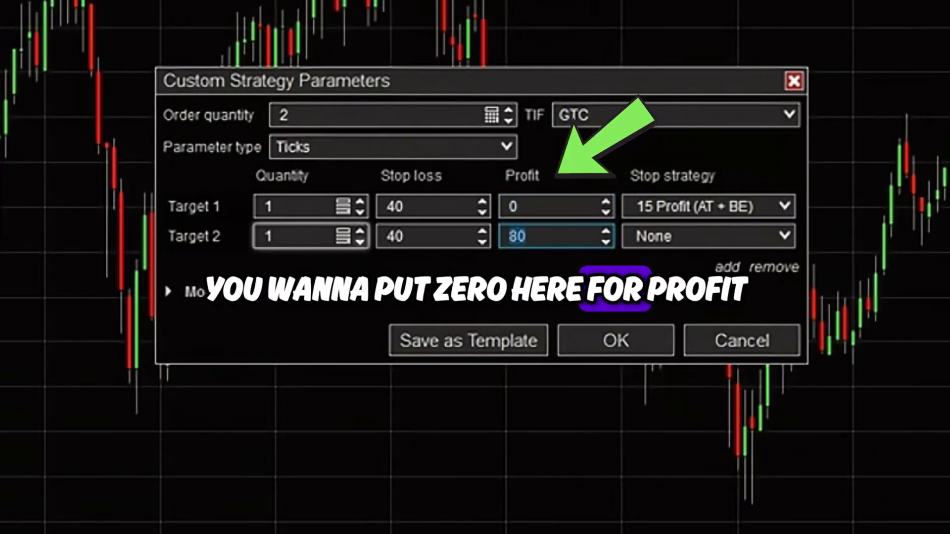
pyautogui.write('0')
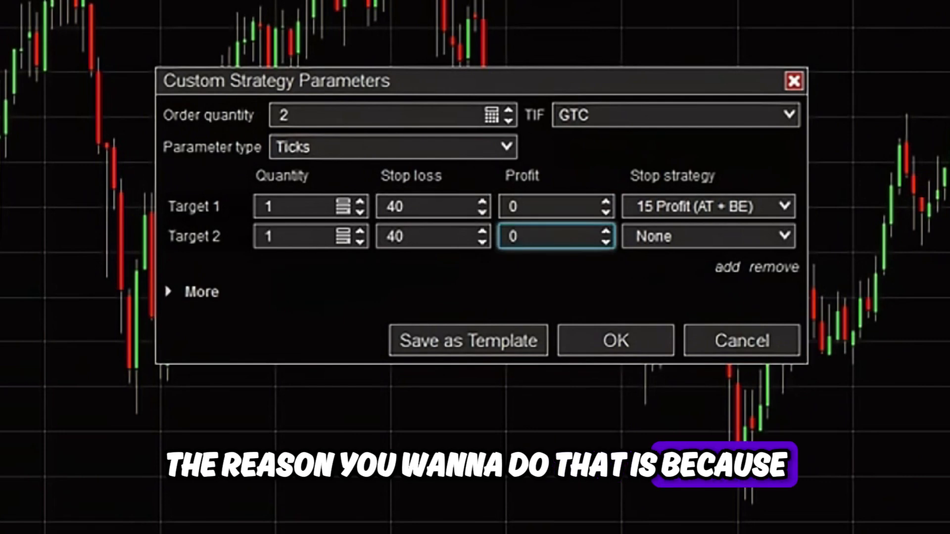
# - Try a profit of 60 ticks for Target 1 and return it to 0
pyautogui.moveTo(528, 207); pyautogui.dragTo(507, 206)
pyautogui.write('60')
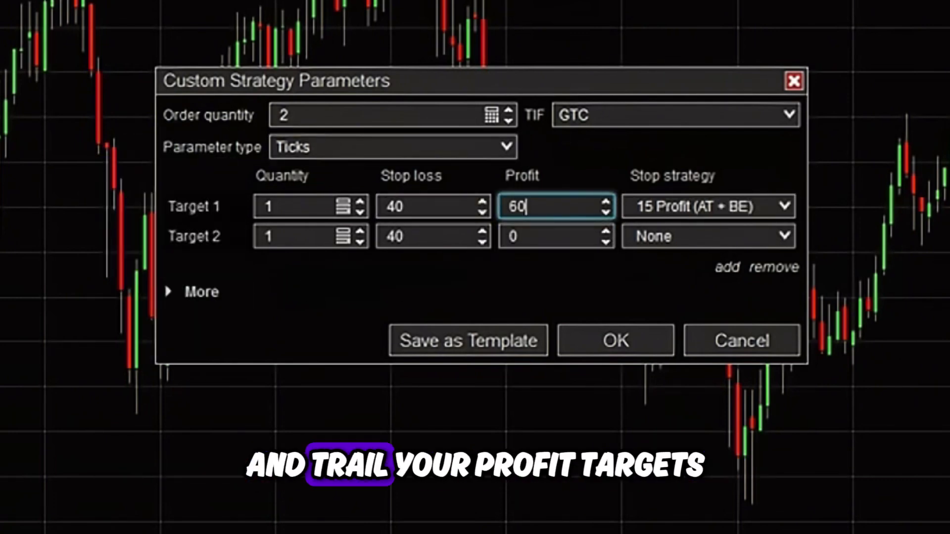
pyautogui.moveTo(538, 208); pyautogui.dragTo(317, 235)
pyautogui.write('0')
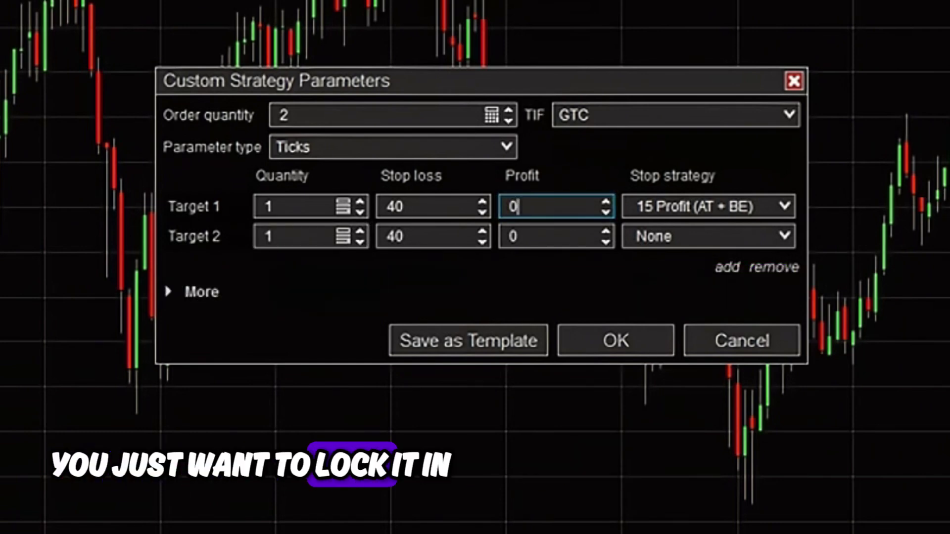
# - Set Target 1's stop strategy to None and enter profits of 60 ticks for Target 1 and 80 for Target 2
pyautogui.click(709, 206)
pyautogui.click(682, 257)
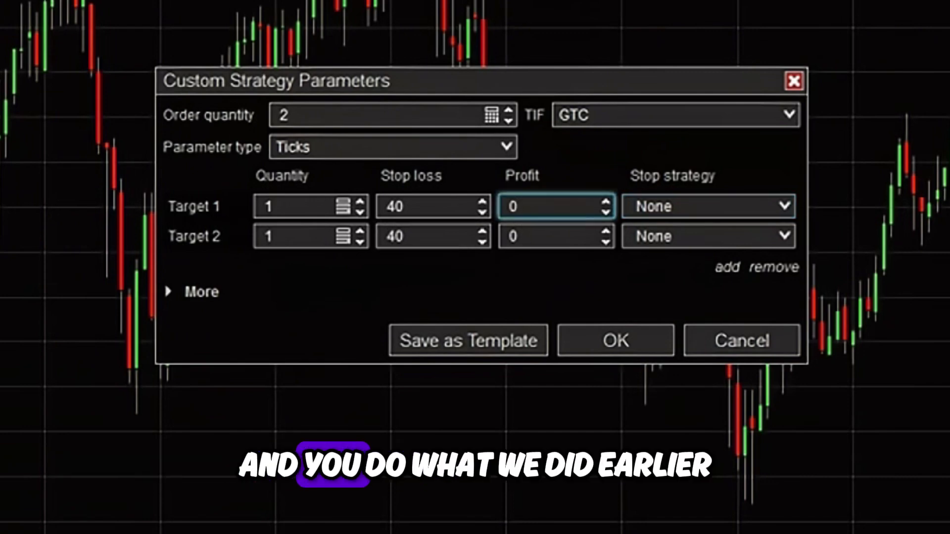
pyautogui.moveTo(526, 207); pyautogui.dragTo(482, 206)
pyautogui.write('60')
pyautogui.press('Tab')
pyautogui.press('Tab')
pyautogui.press('Tab')
pyautogui.press('Tab')
pyautogui.write('80')
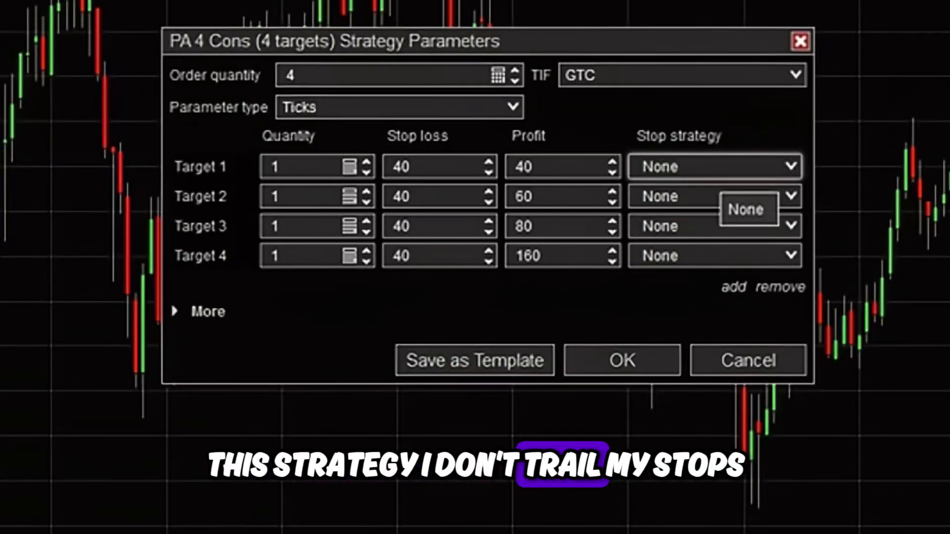
pyautogui.click(562, 167)
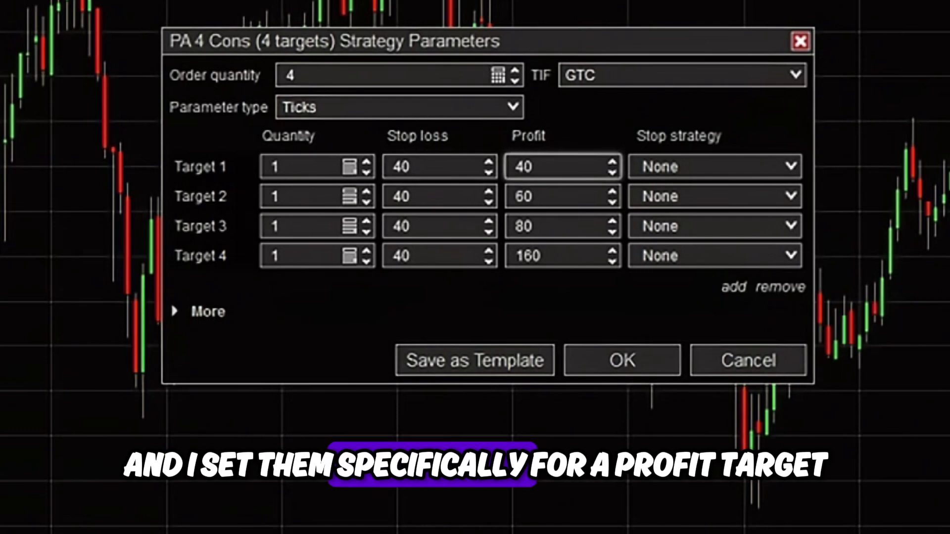